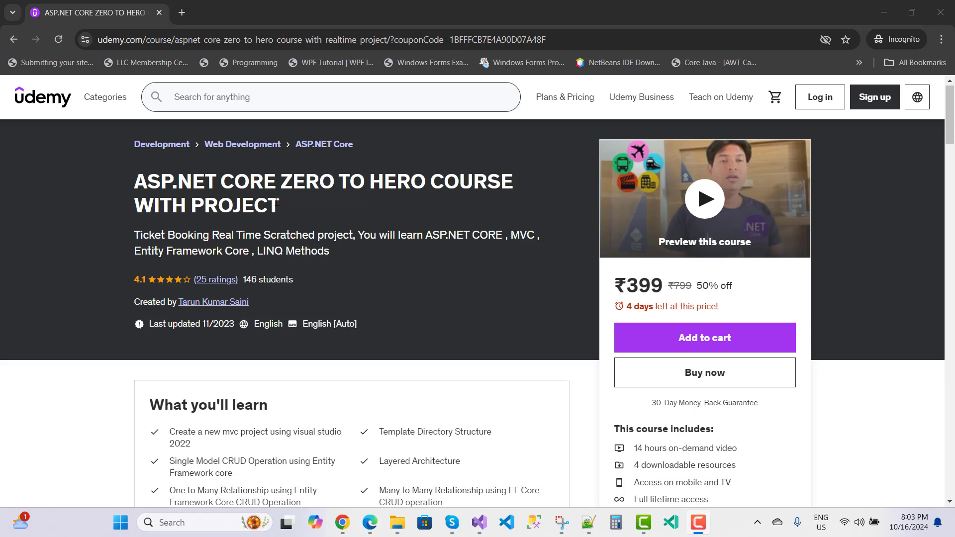
Select the course title, then highlight 'Ticket Booking Real Time Scratched project' in the subtitle.
left_click_drag(279, 206, 137, 183)
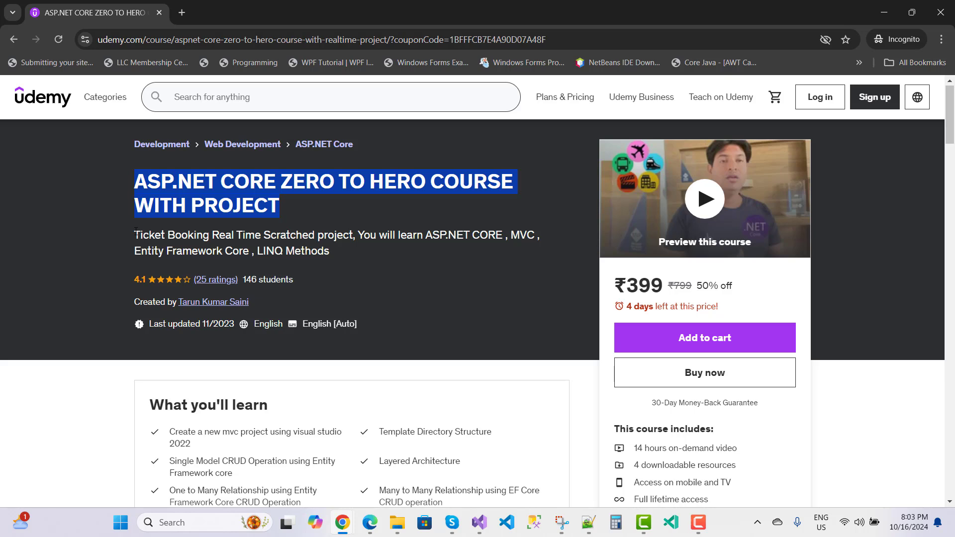
left_click_drag(134, 233, 351, 238)
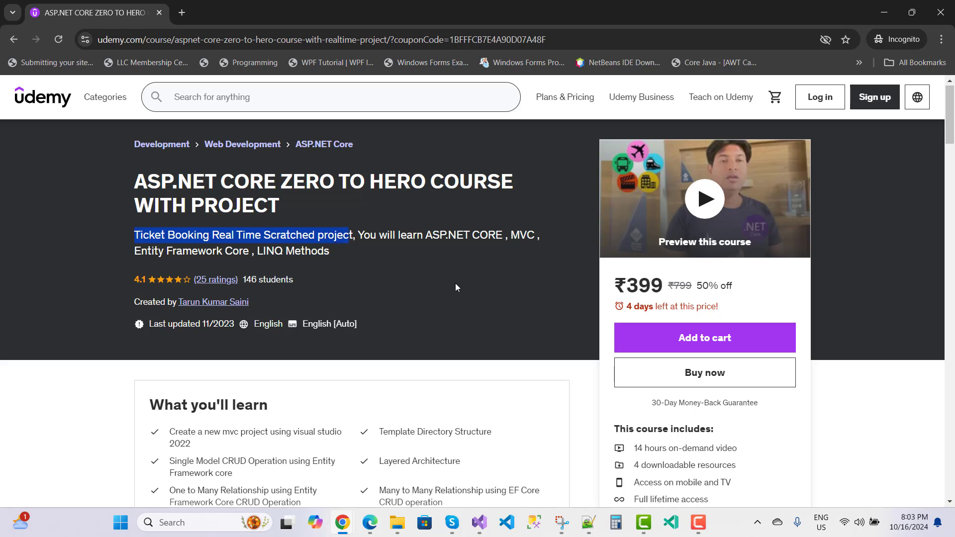
scroll(456, 287, "down", 1)
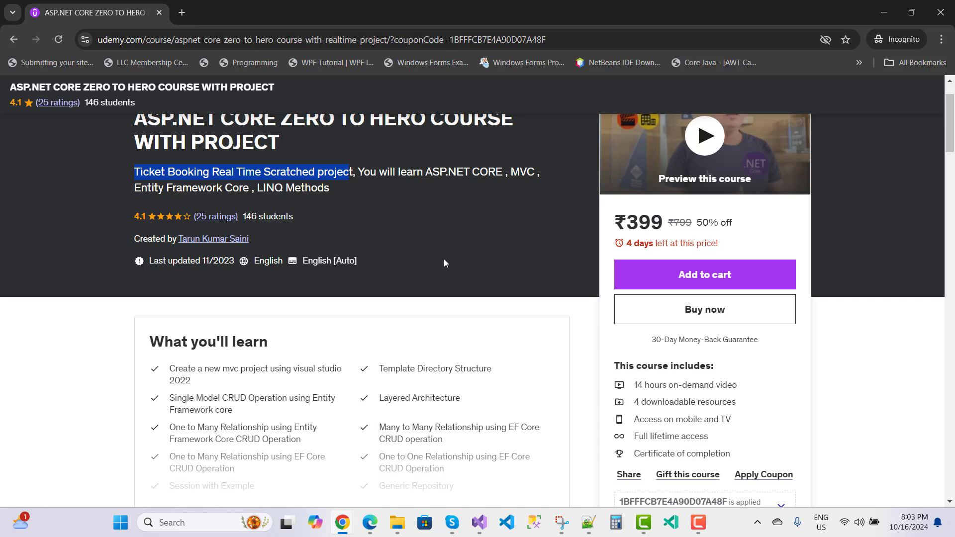
scroll(436, 266, "down", 1)
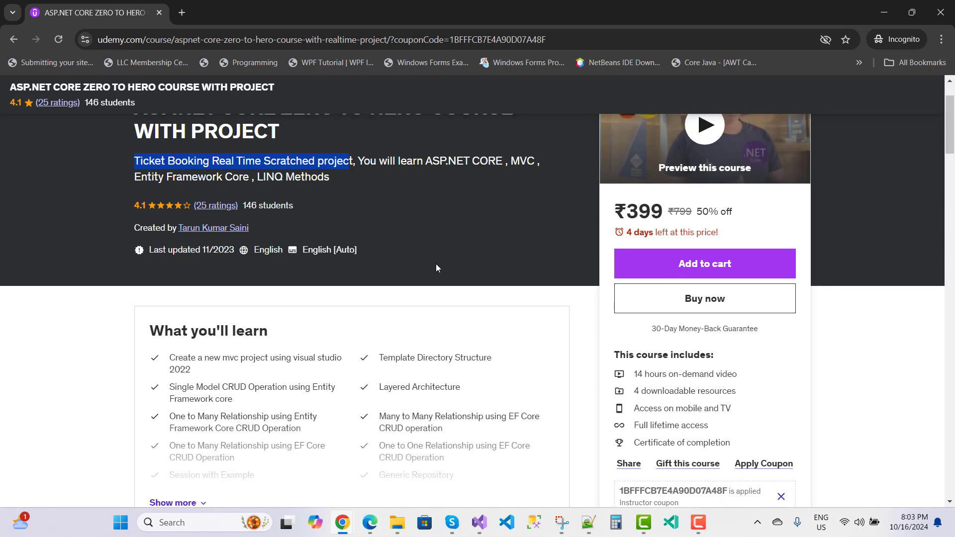
scroll(436, 266, "up", 1)
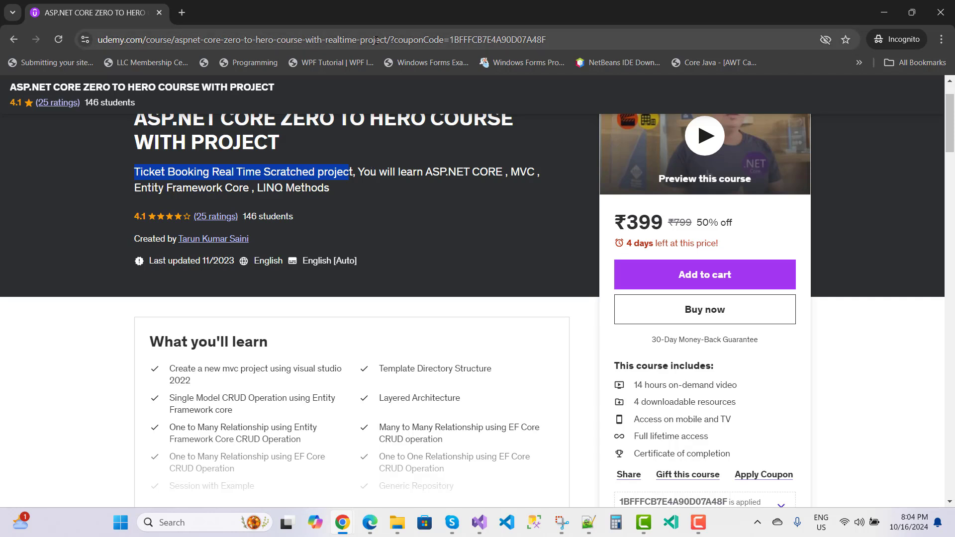
Select the entire course page URL in the address bar.
left_click_drag(375, 40, 99, 40)
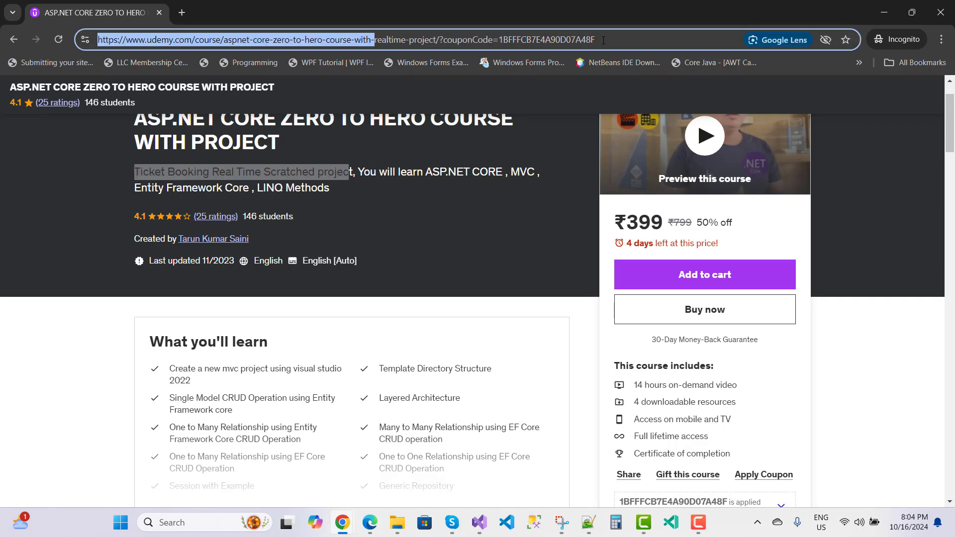
left_click_drag(604, 40, 98, 40)
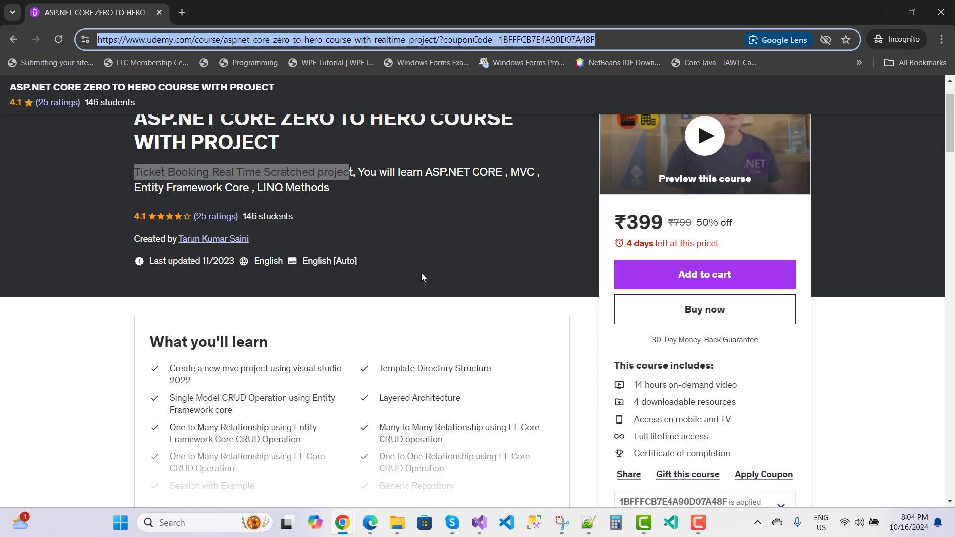
scroll(421, 278, "down", 1)
scroll(421, 278, "down", 1)
scroll(422, 278, "down", 2)
scroll(422, 278, "down", 1)
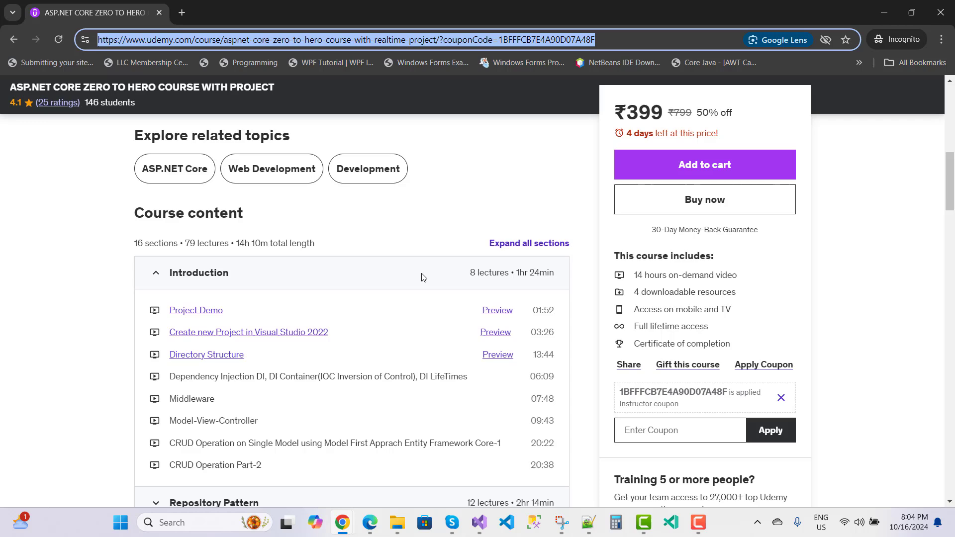
scroll(384, 241, "down", 2)
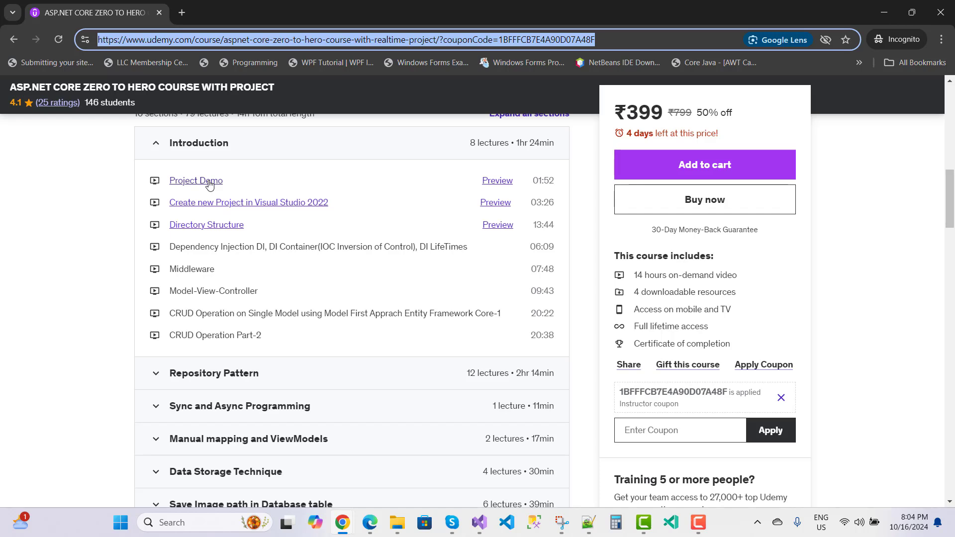
Open the Project Demo lecture preview, mute it, and switch the player to fullscreen.
left_click(210, 181)
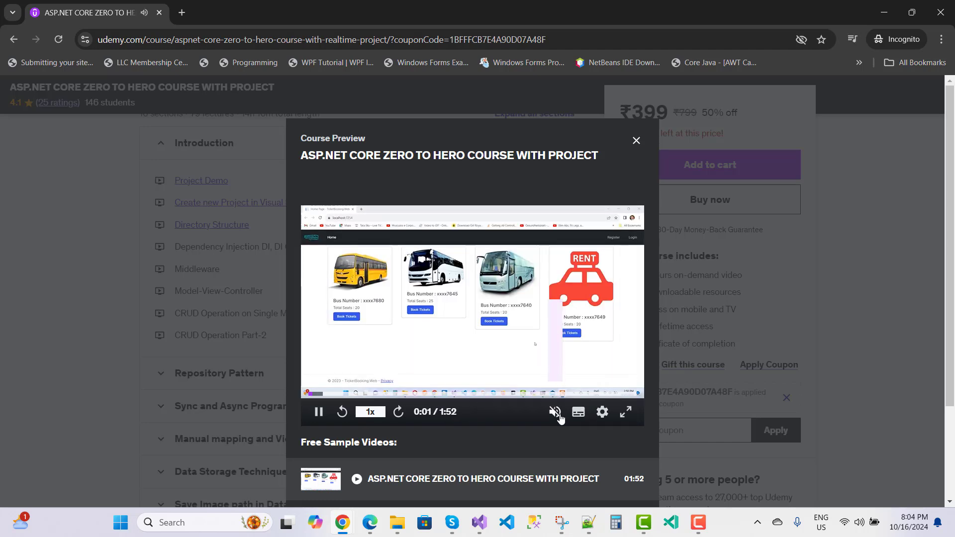
left_click(556, 413)
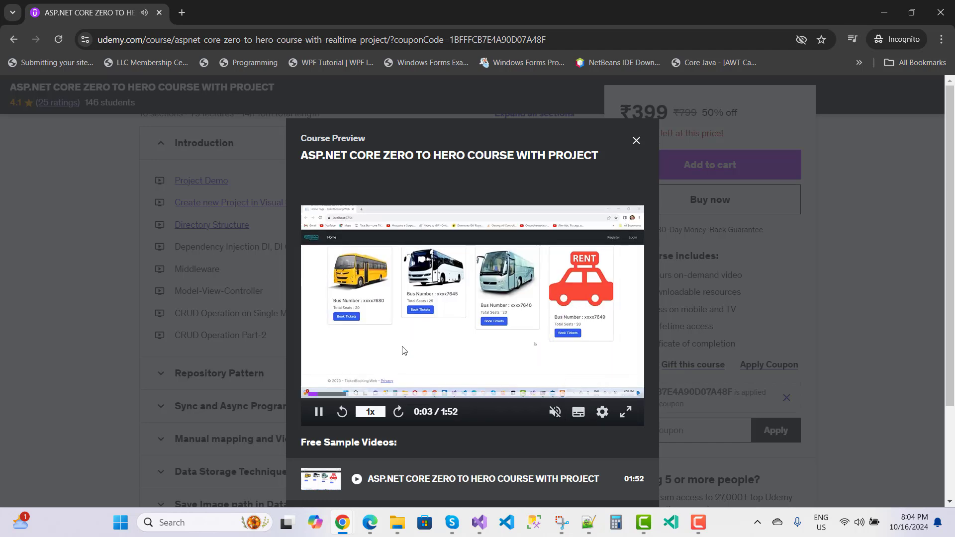
left_click(626, 411)
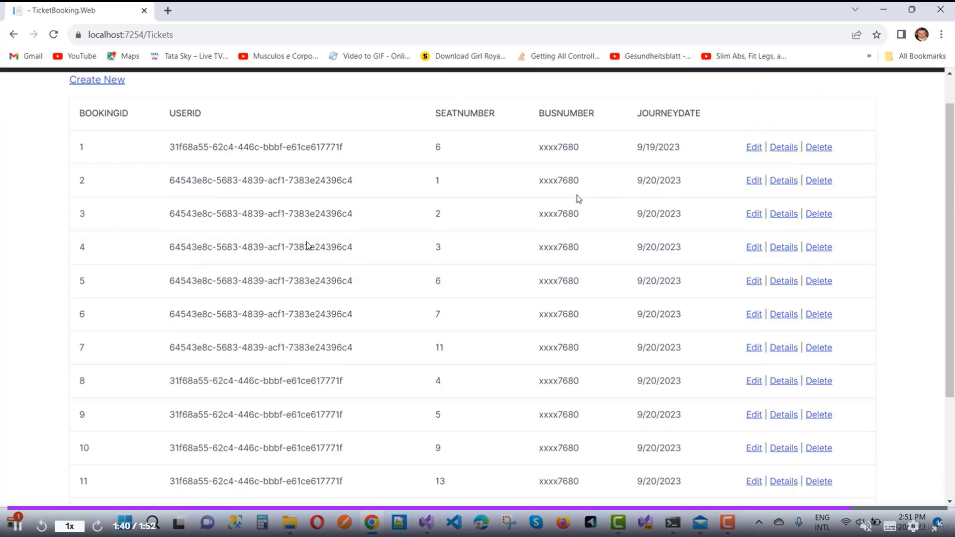
Exit fullscreen and close the Course Preview modal.
left_click(939, 527)
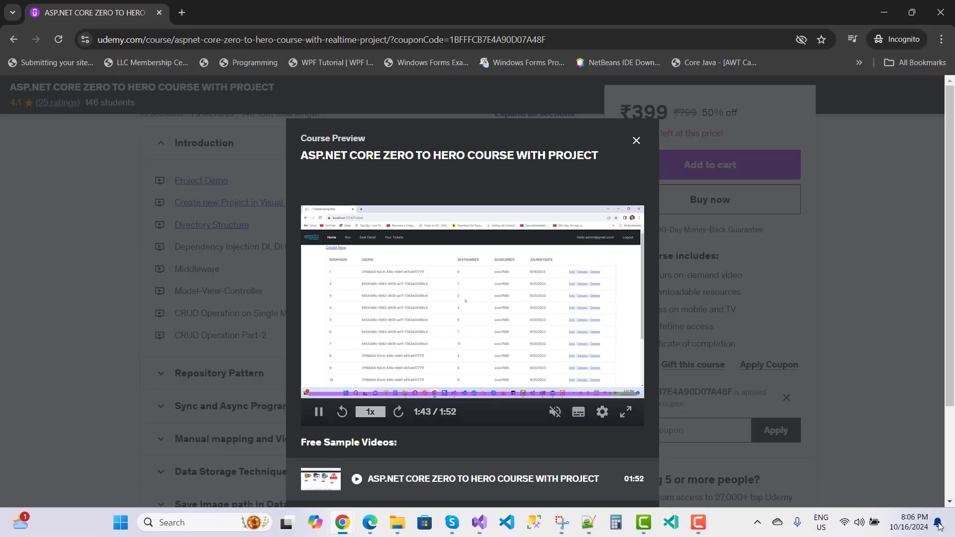
left_click(636, 141)
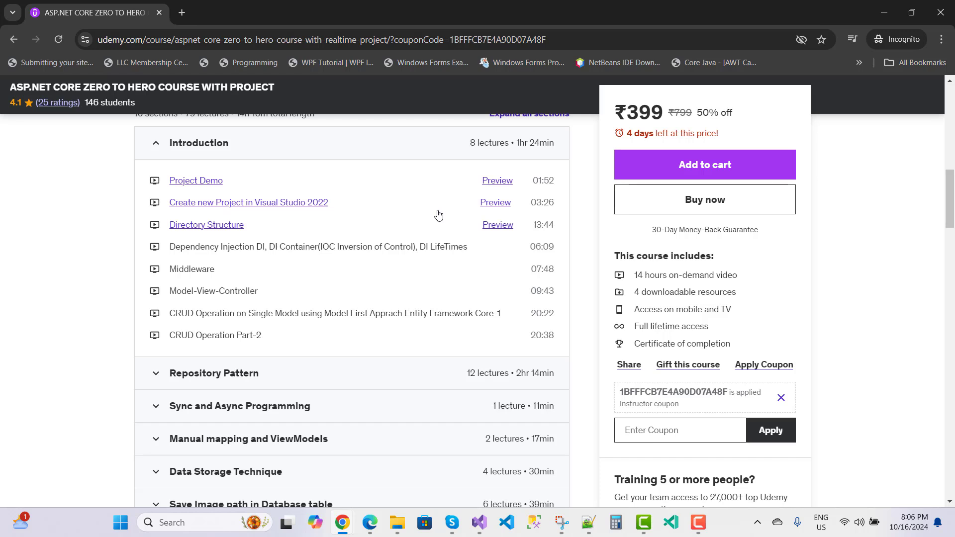
scroll(438, 215, "down", 1)
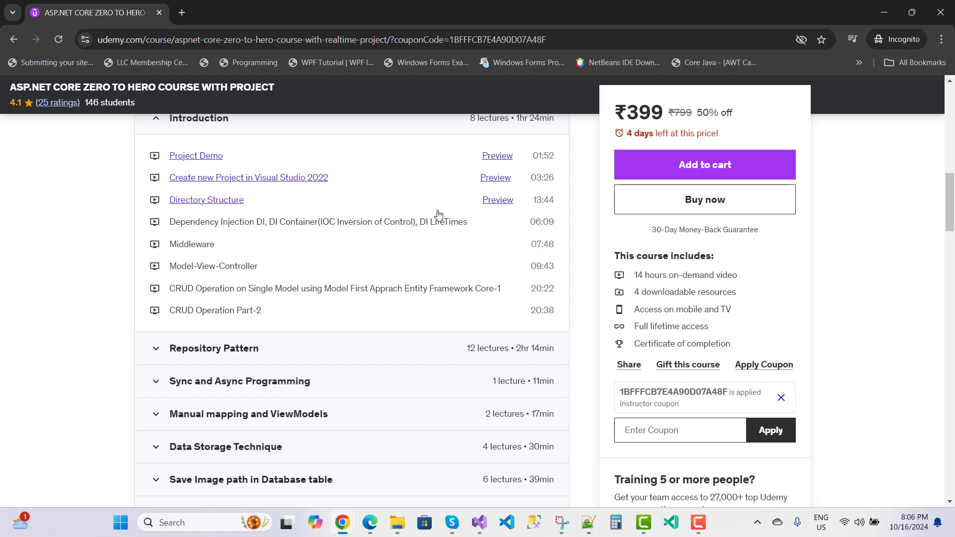
scroll(438, 215, "up", 1)
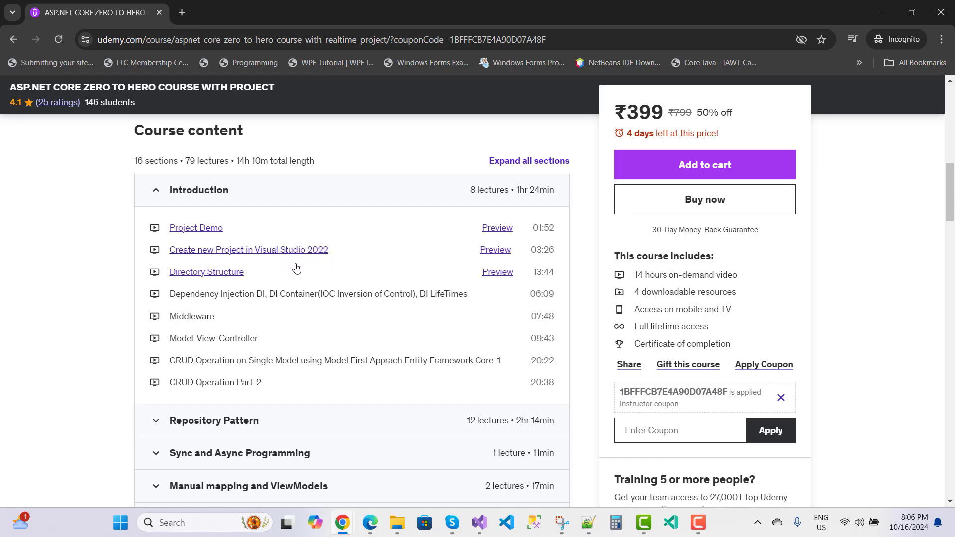
scroll(296, 269, "down", 1)
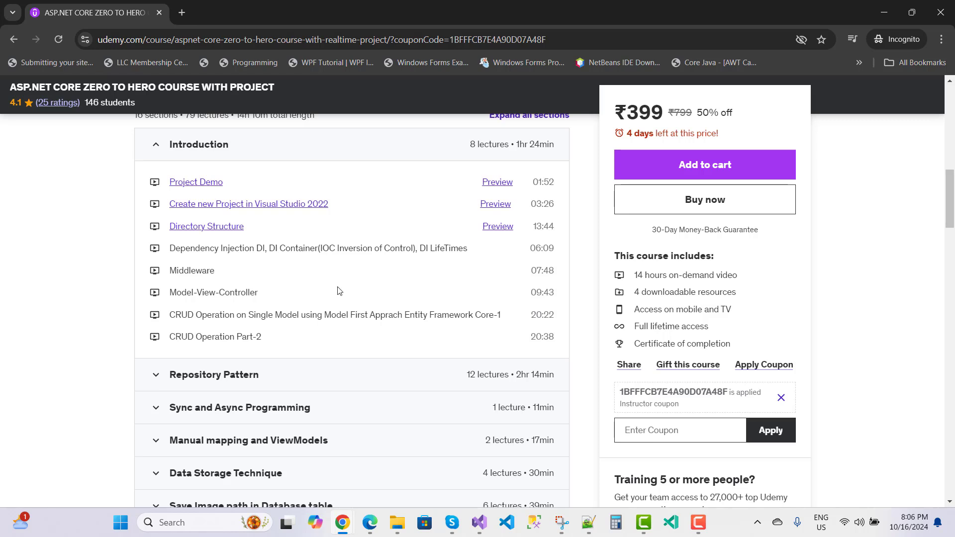
scroll(338, 291, "down", 1)
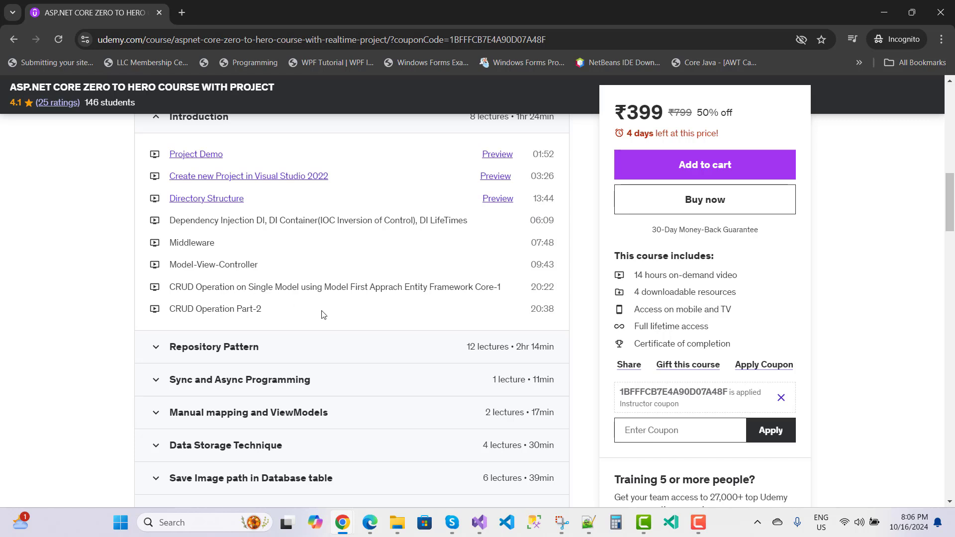
scroll(322, 314, "down", 2)
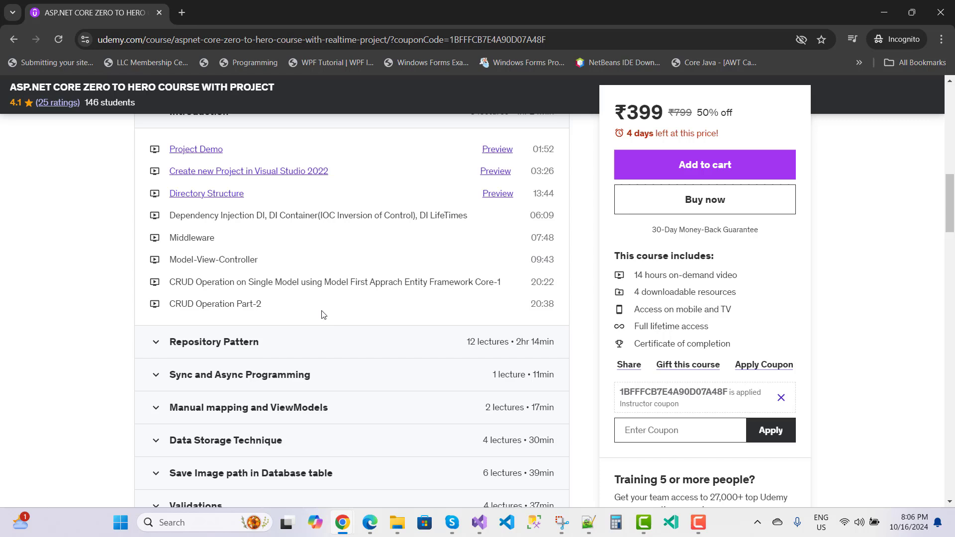
scroll(270, 280, "down", 2)
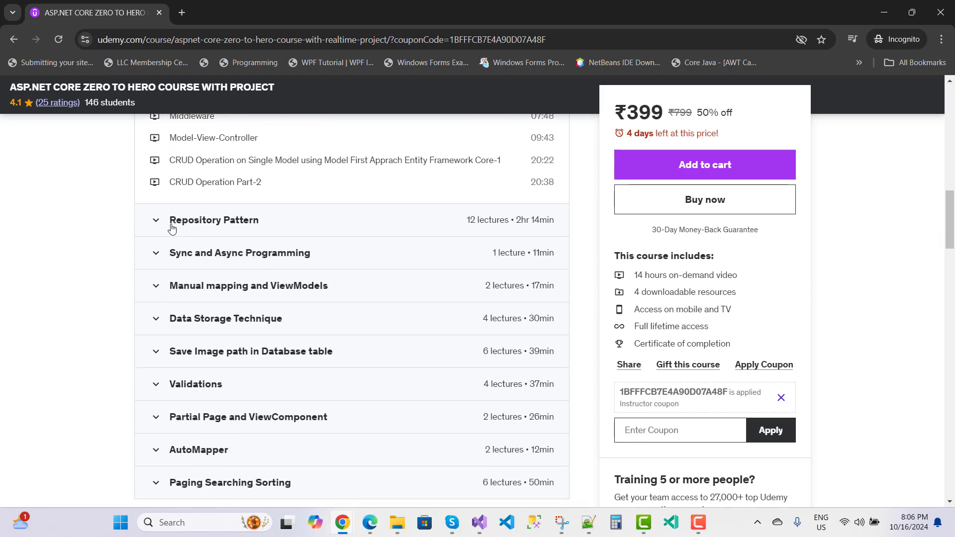
Expand Repository Pattern, Sync and Async Programming, Manual mapping and ViewModels, and Data Storage Technique.
left_click(156, 221)
scroll(303, 244, "down", 1)
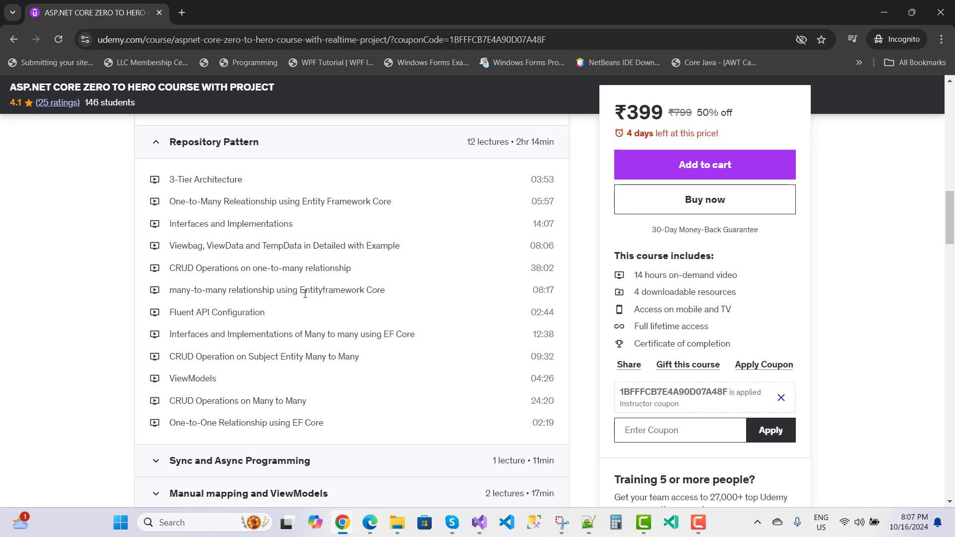
scroll(304, 294, "down", 1)
scroll(305, 294, "down", 1)
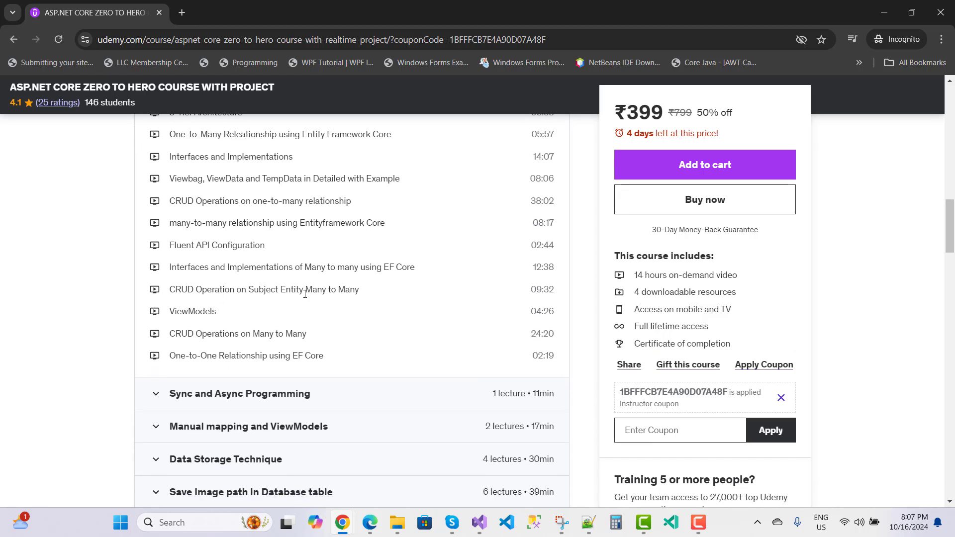
scroll(305, 293, "down", 1)
scroll(305, 294, "down", 1)
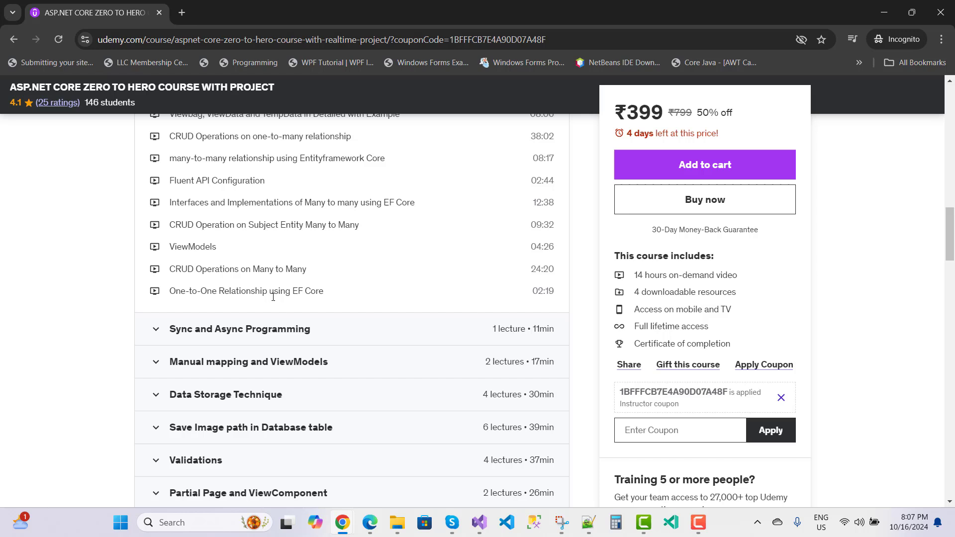
scroll(365, 277, "down", 2)
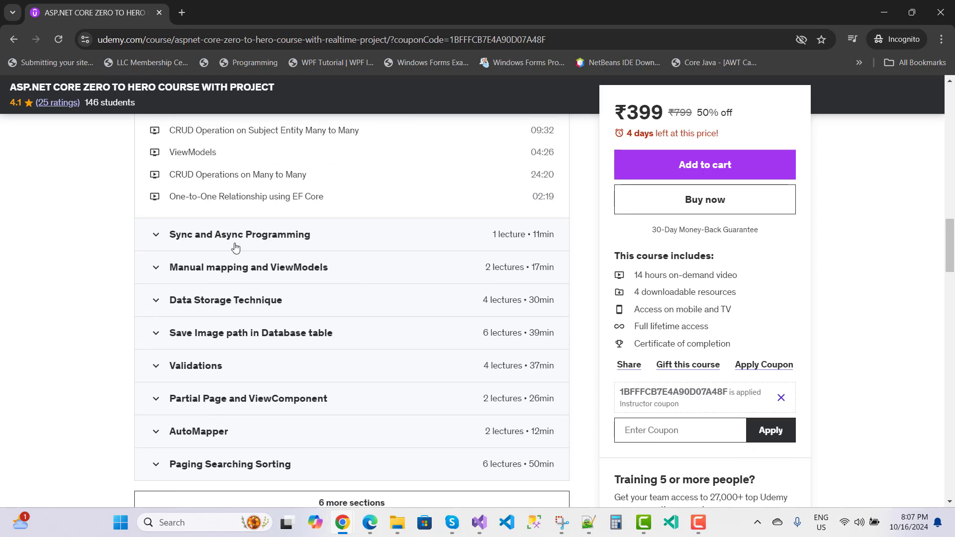
left_click(151, 240)
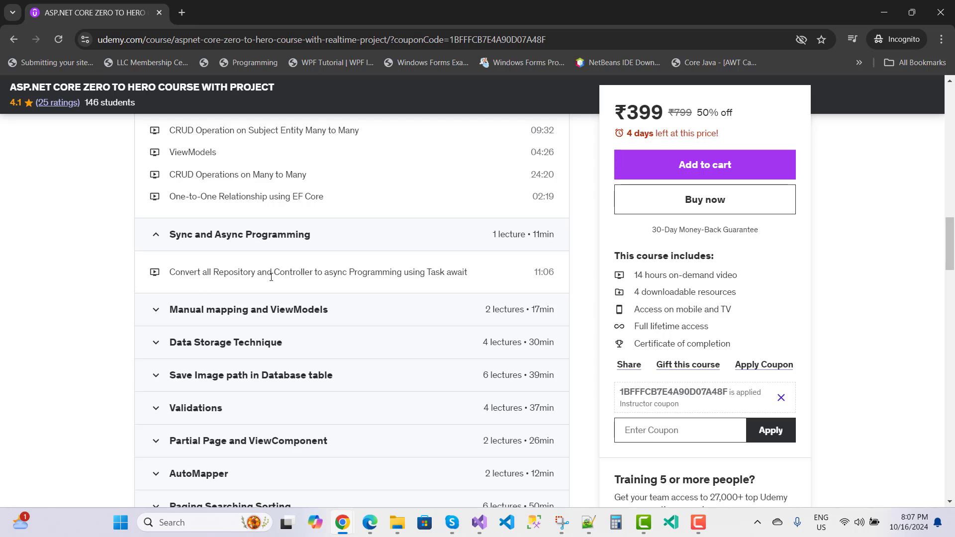
scroll(363, 249, "down", 2)
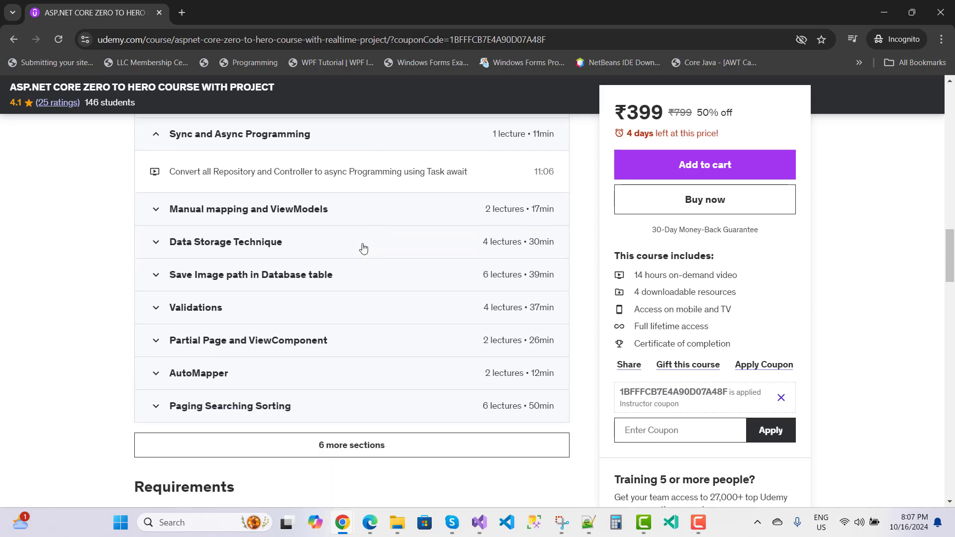
left_click(155, 210)
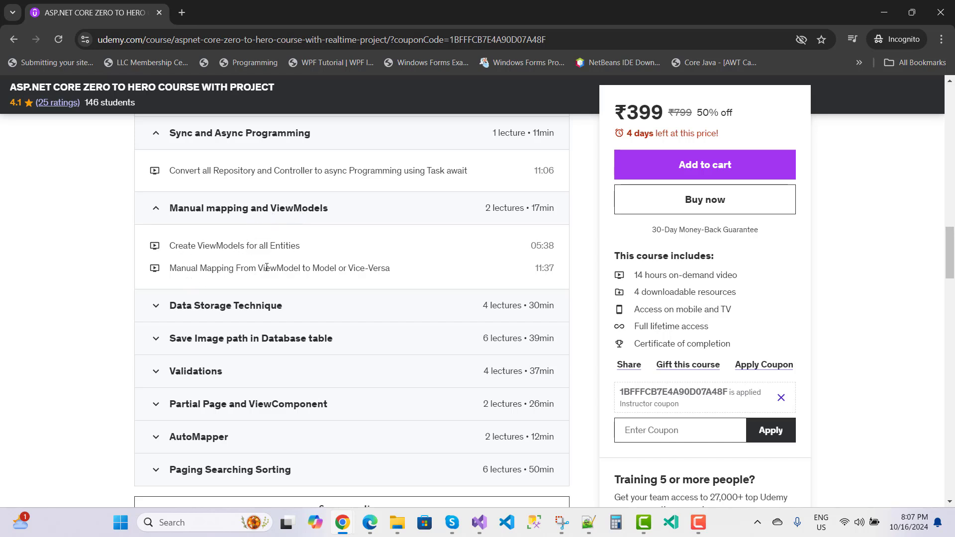
scroll(284, 251, "down", 2)
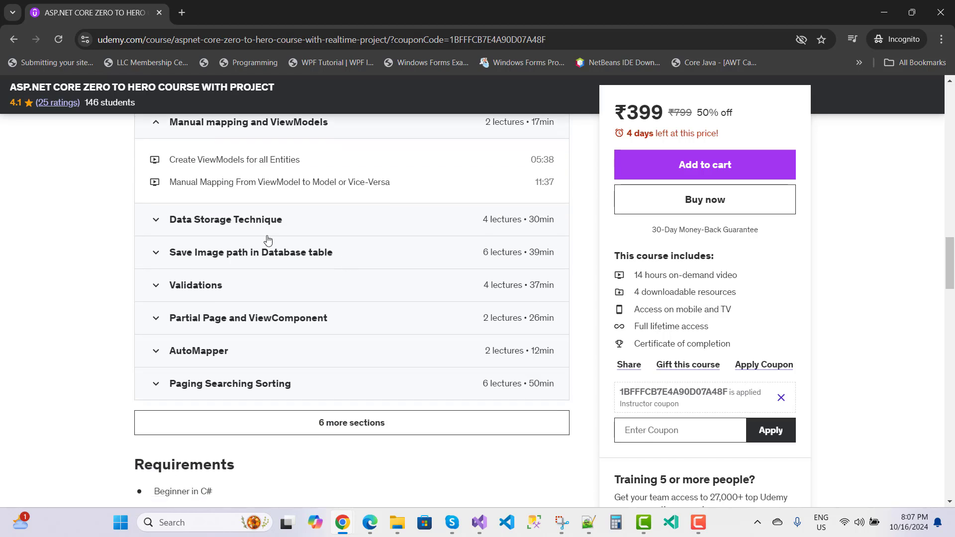
left_click(155, 226)
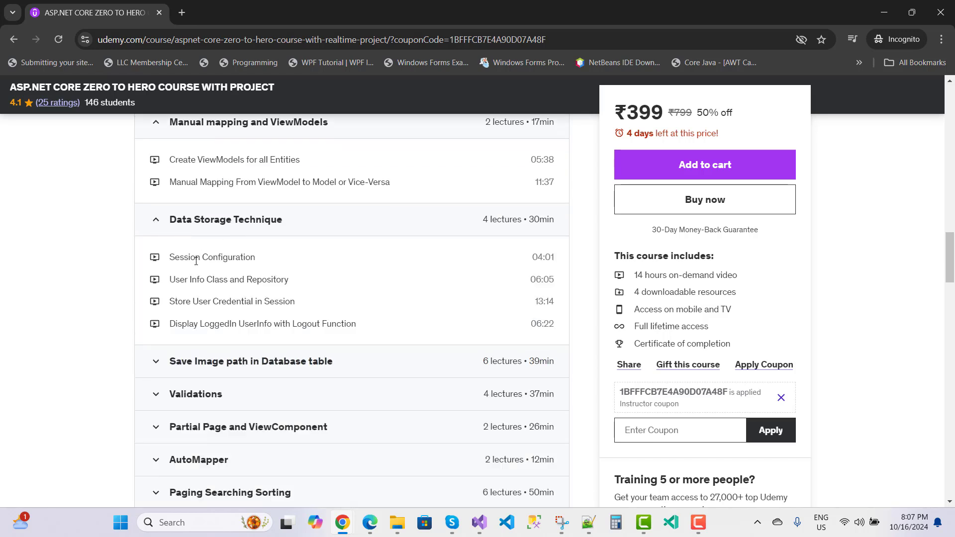
scroll(344, 271, "down", 1)
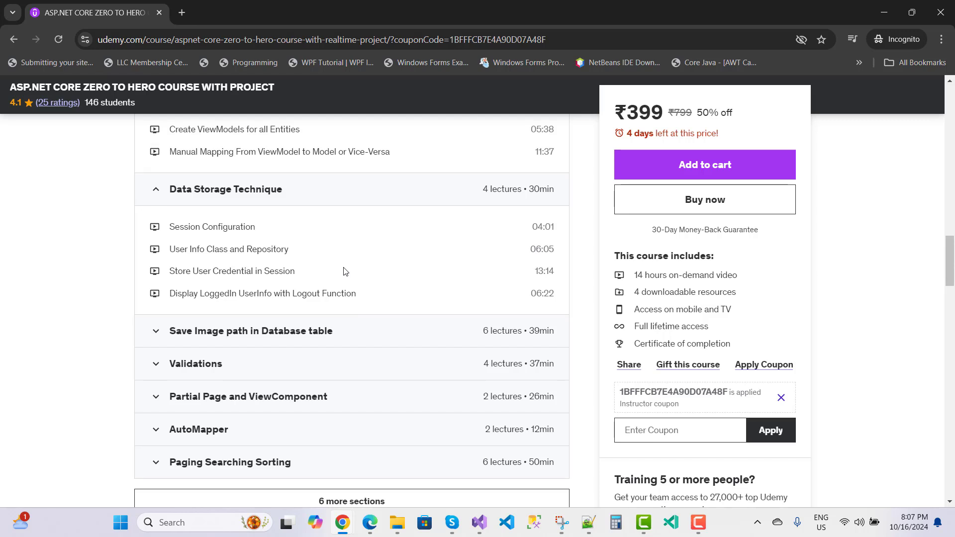
scroll(344, 271, "down", 1)
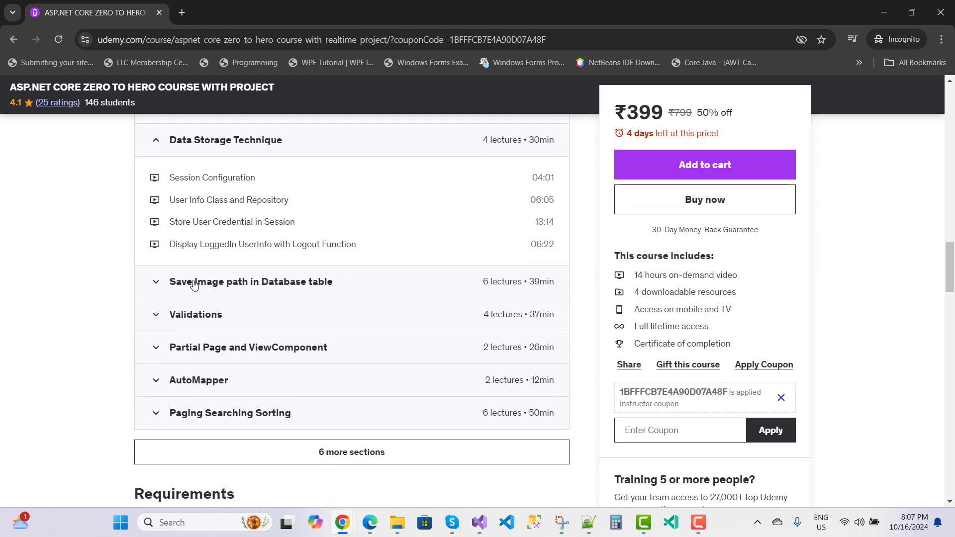
Expand Save Image path, Validations, Partial Page and ViewComponent, AutoMapper, and Paging Searching Sorting.
left_click(156, 288)
scroll(318, 316, "down", 1)
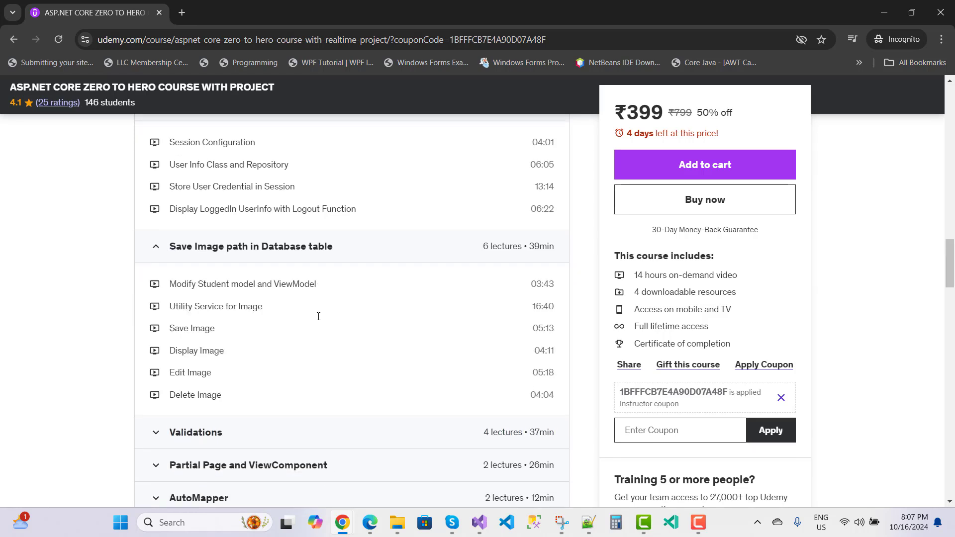
scroll(318, 317, "down", 1)
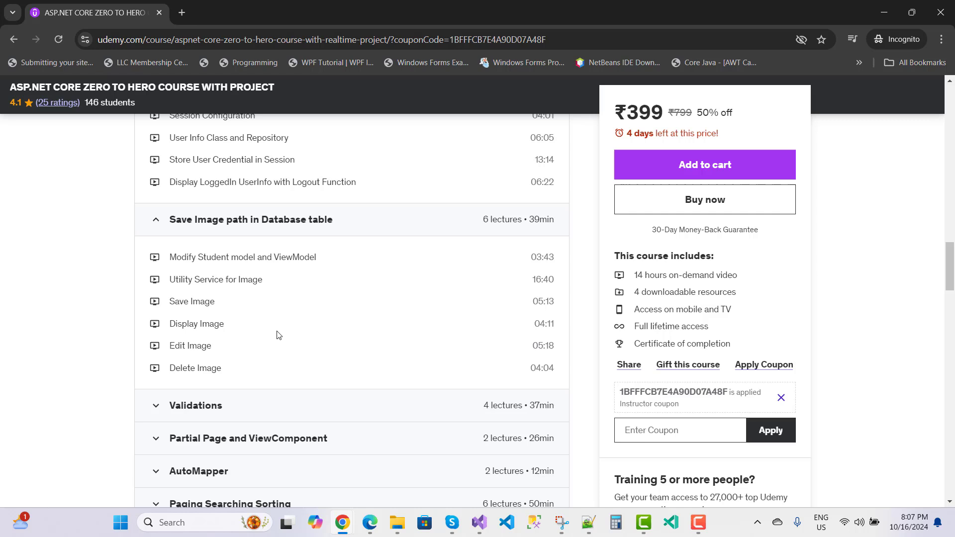
scroll(277, 336, "down", 2)
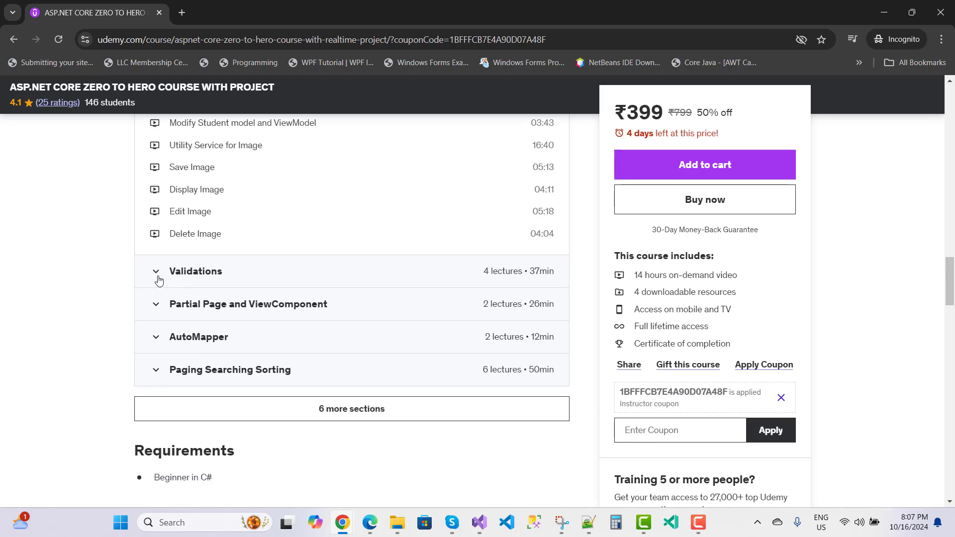
left_click(156, 274)
scroll(285, 309, "down", 1)
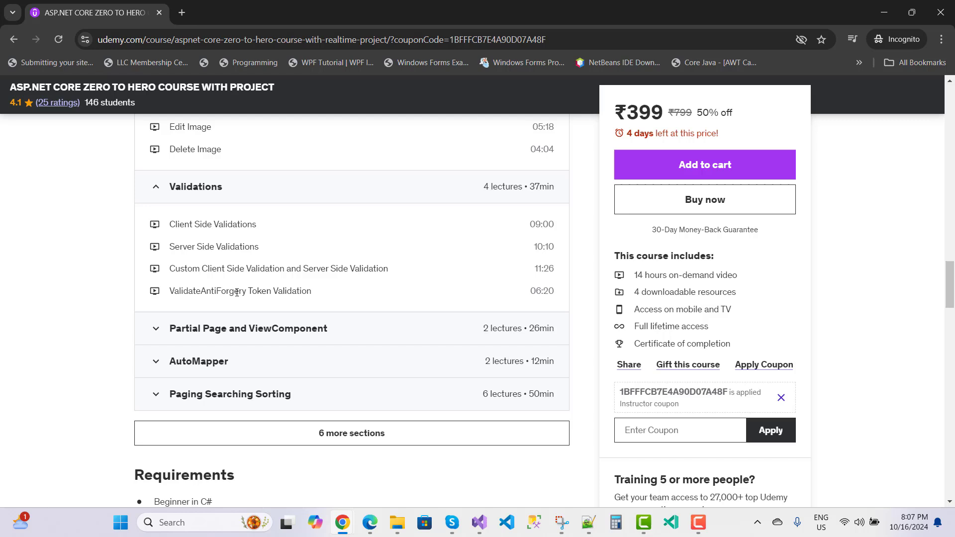
scroll(223, 302, "down", 1)
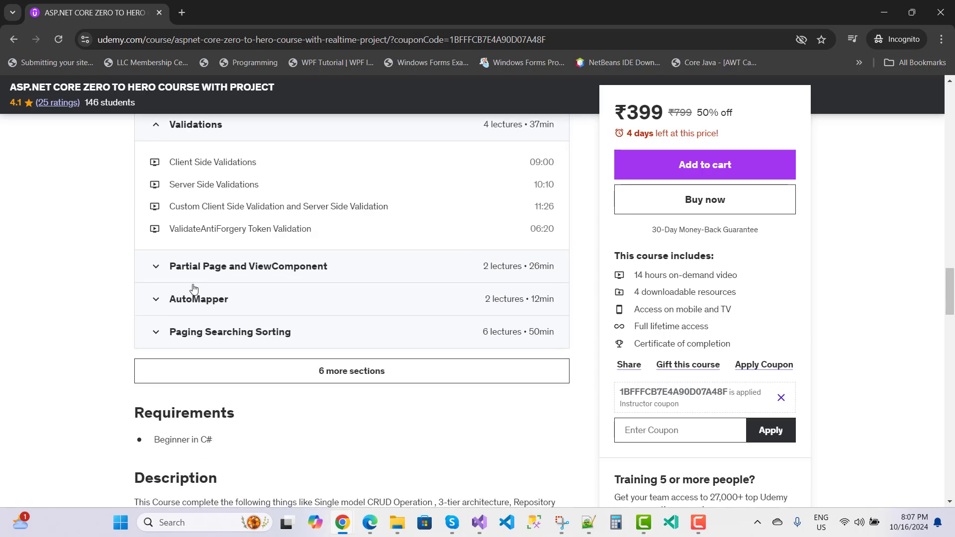
left_click(156, 269)
scroll(301, 311, "down", 1)
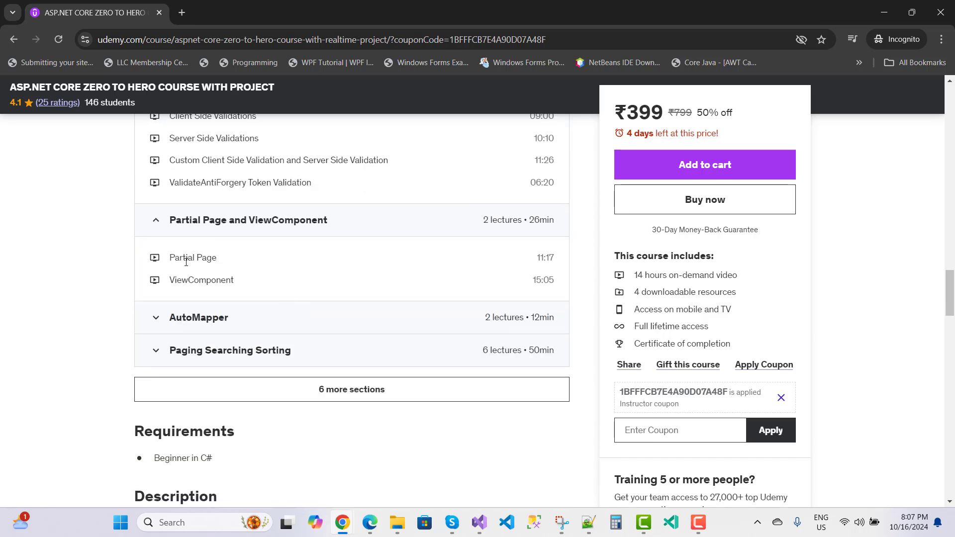
left_click(153, 321)
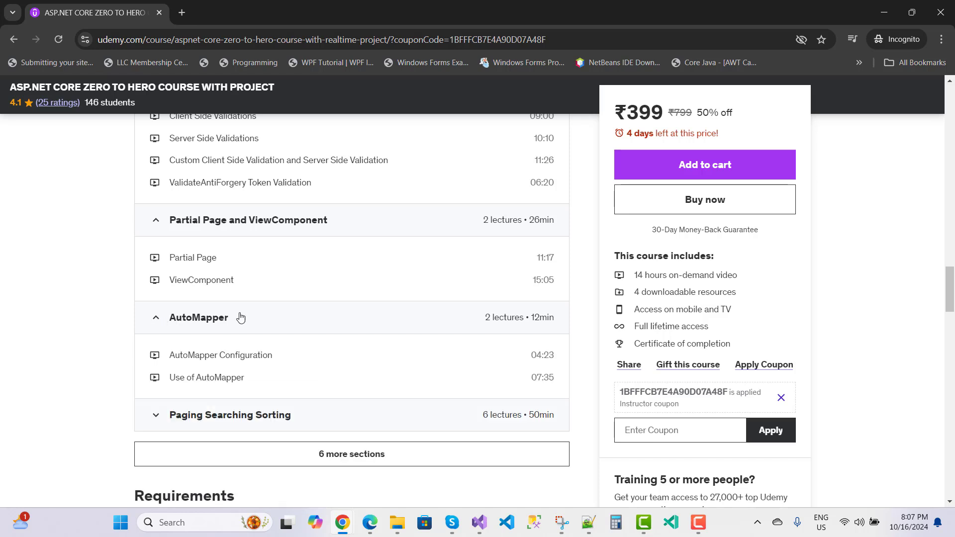
scroll(329, 326, "down", 1)
scroll(330, 325, "down", 1)
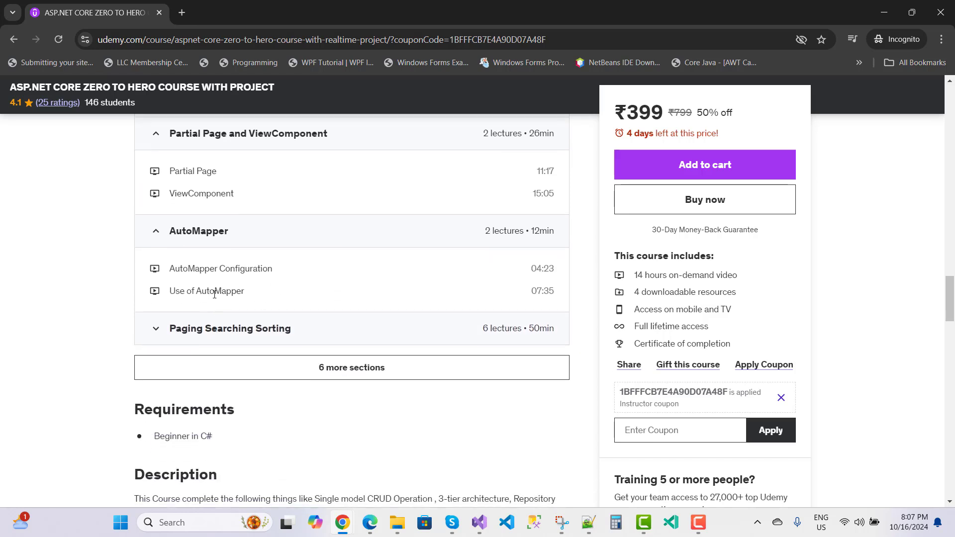
left_click(156, 333)
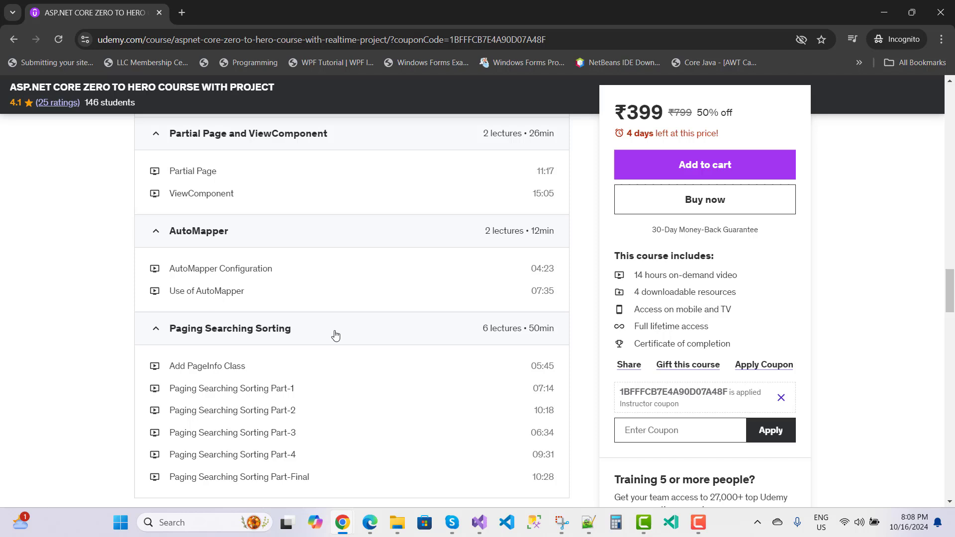
scroll(334, 335, "down", 2)
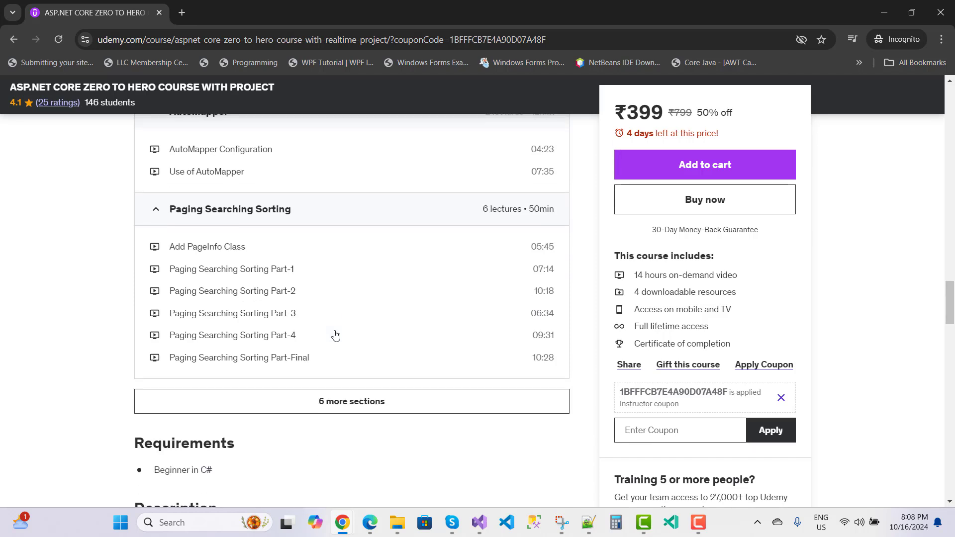
Reveal the six hidden sections; expand Start Bus Ticket Booking Project and JQuery With ASP.NET CORE.
left_click(342, 407)
scroll(422, 307, "down", 3)
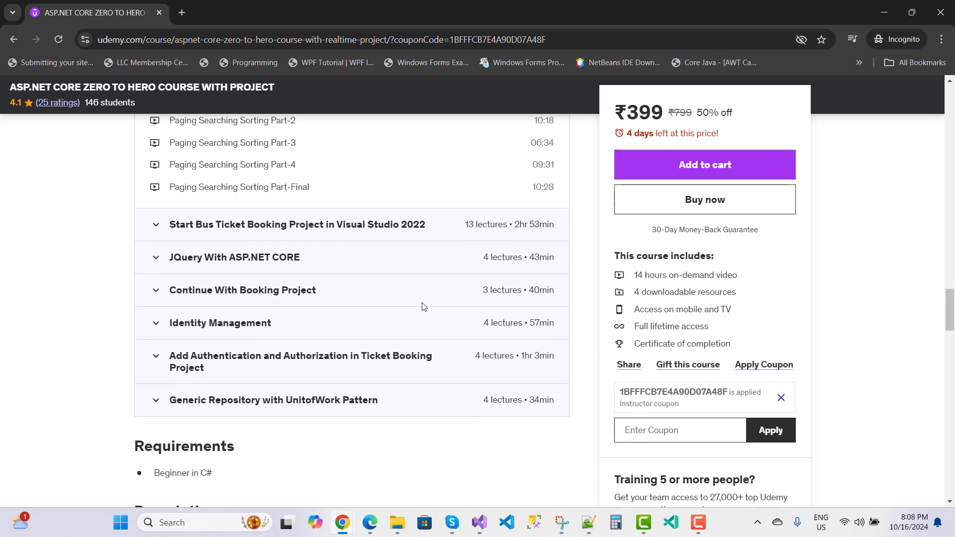
left_click(156, 226)
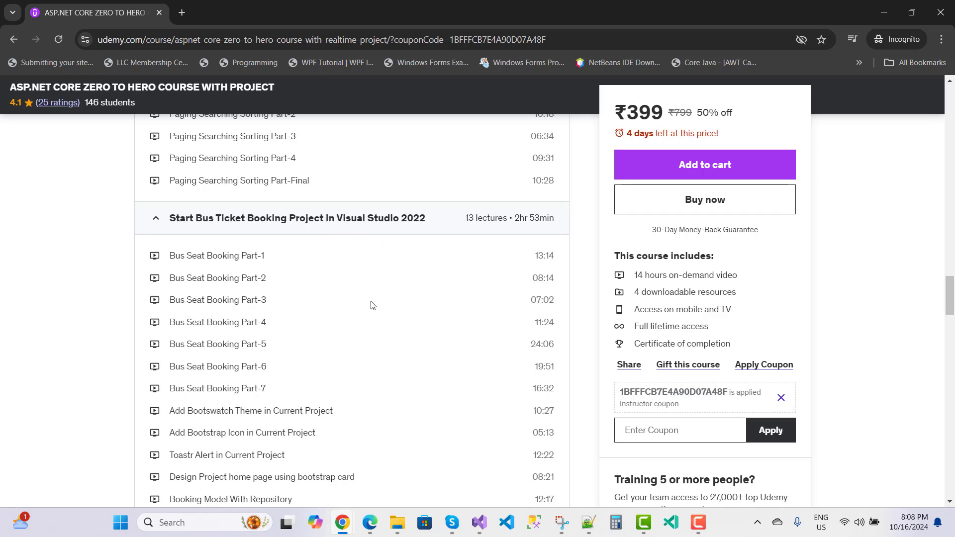
scroll(371, 306, "down", 1)
scroll(371, 306, "down", 1)
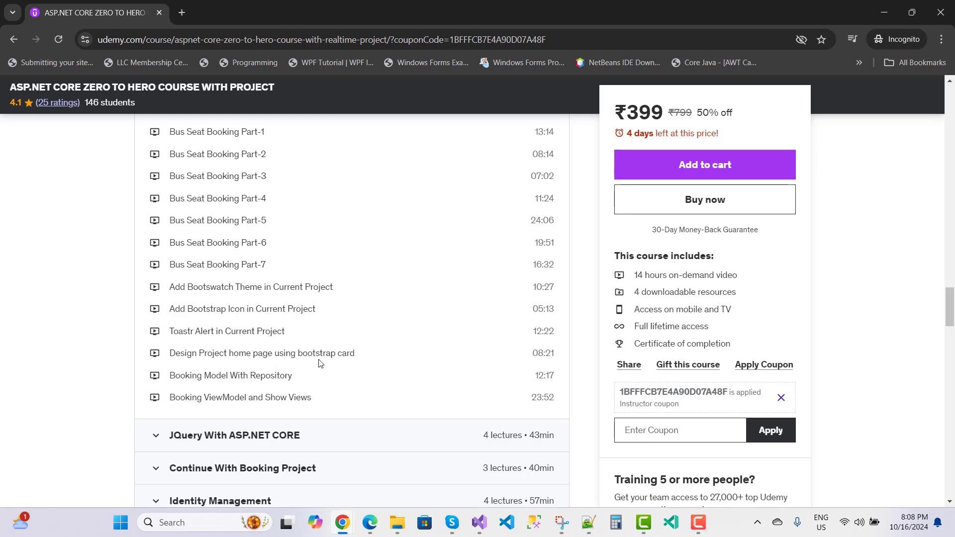
scroll(338, 352, "up", 1)
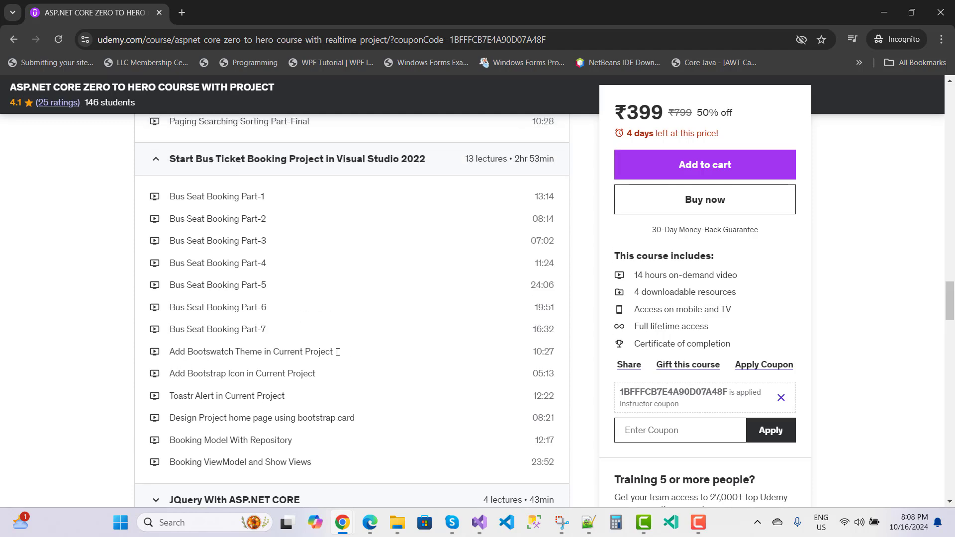
scroll(338, 352, "down", 3)
scroll(295, 310, "up", 3)
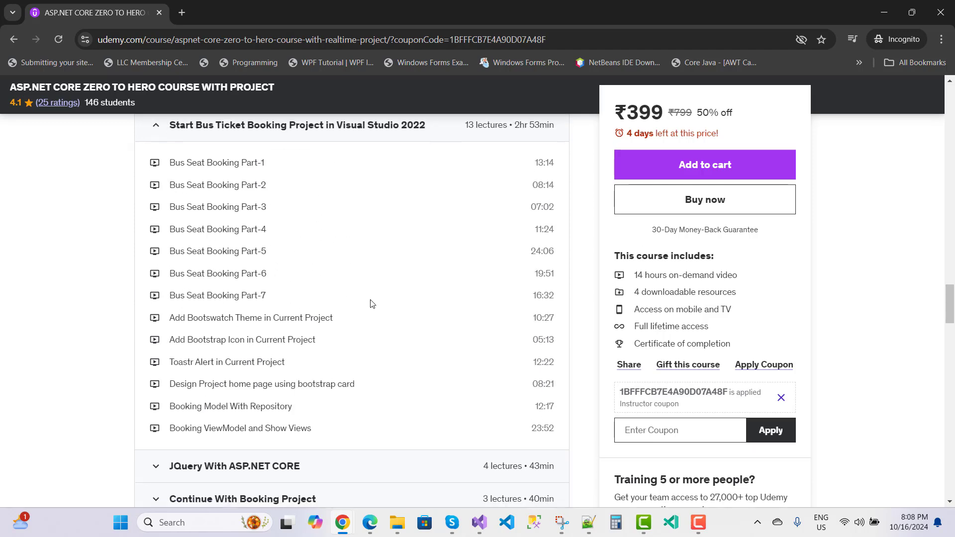
scroll(371, 303, "down", 3)
left_click(156, 267)
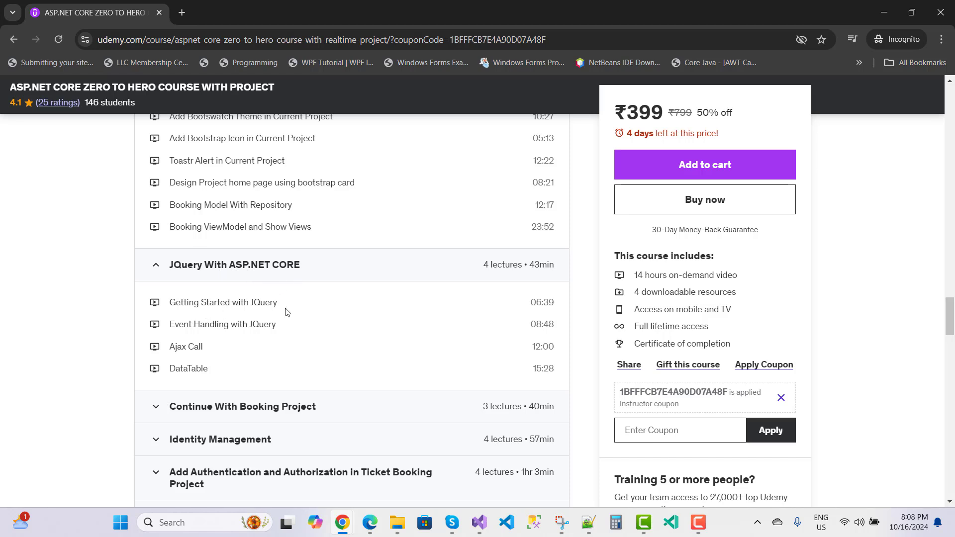
scroll(313, 331, "down", 1)
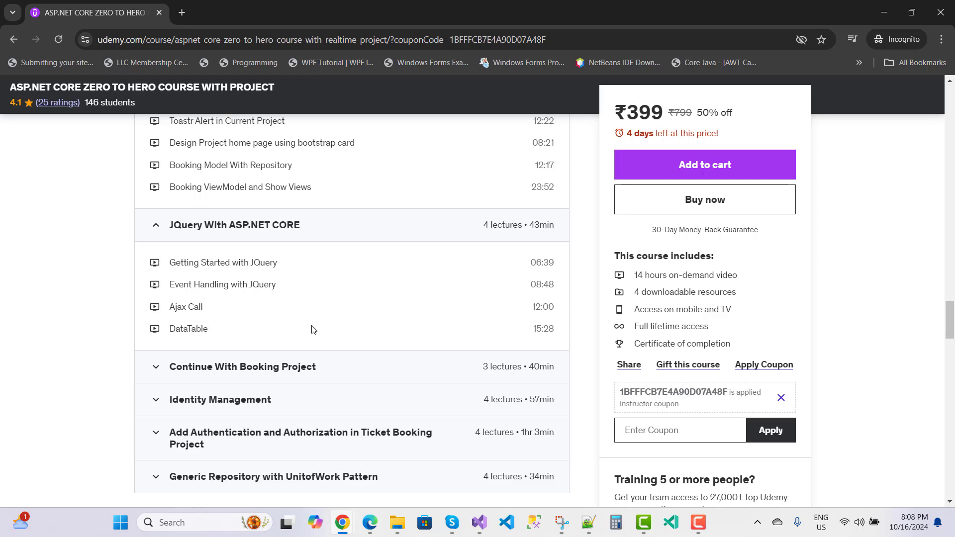
scroll(312, 330, "down", 2)
Expand Continue With Booking Project, Identity Management, Authentication and Authorization, and Generic Repository with UnitofWork.
left_click(156, 281)
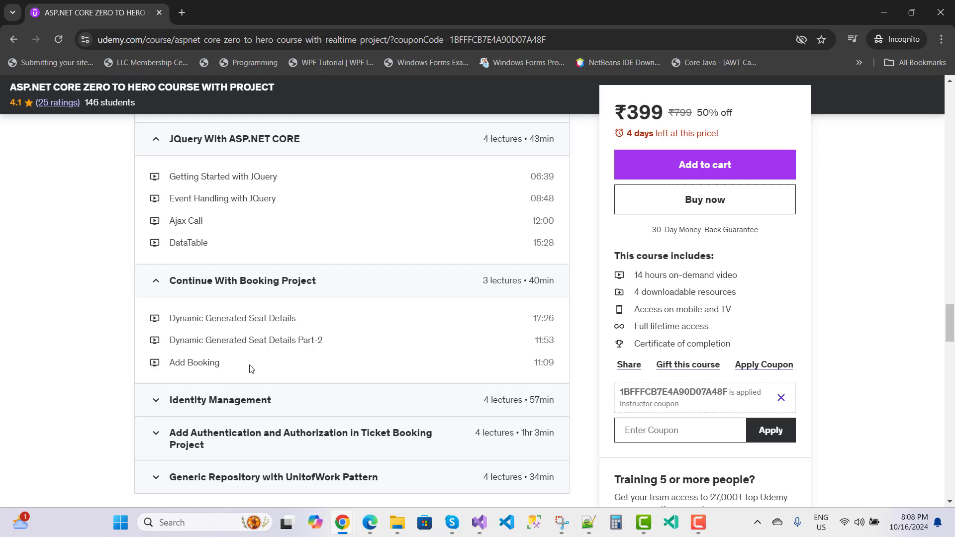
scroll(275, 376, "down", 1)
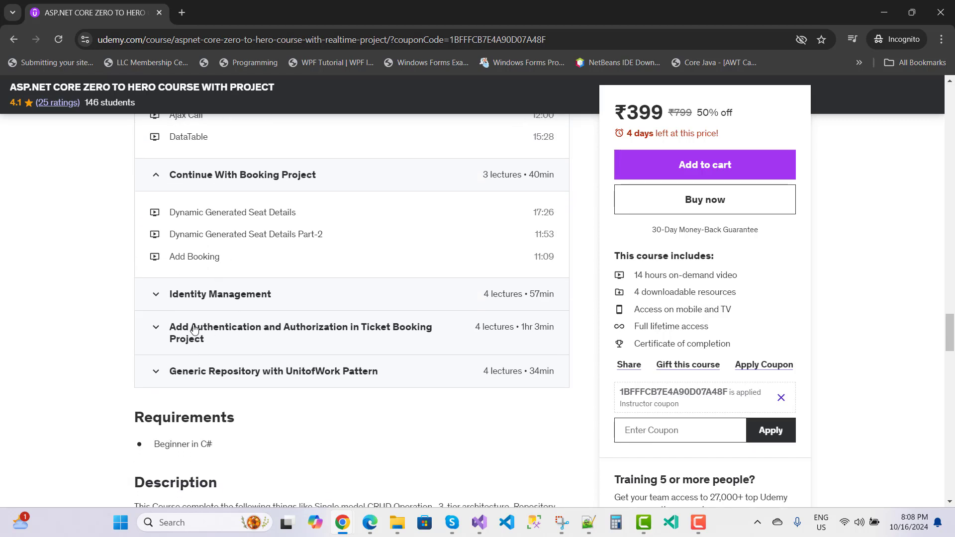
left_click(155, 296)
scroll(228, 337, "down", 2)
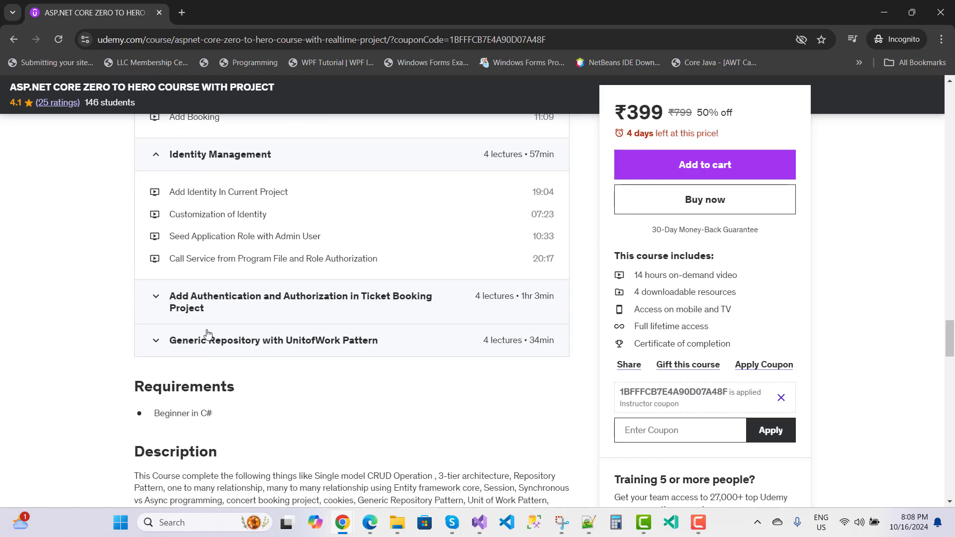
left_click(156, 300)
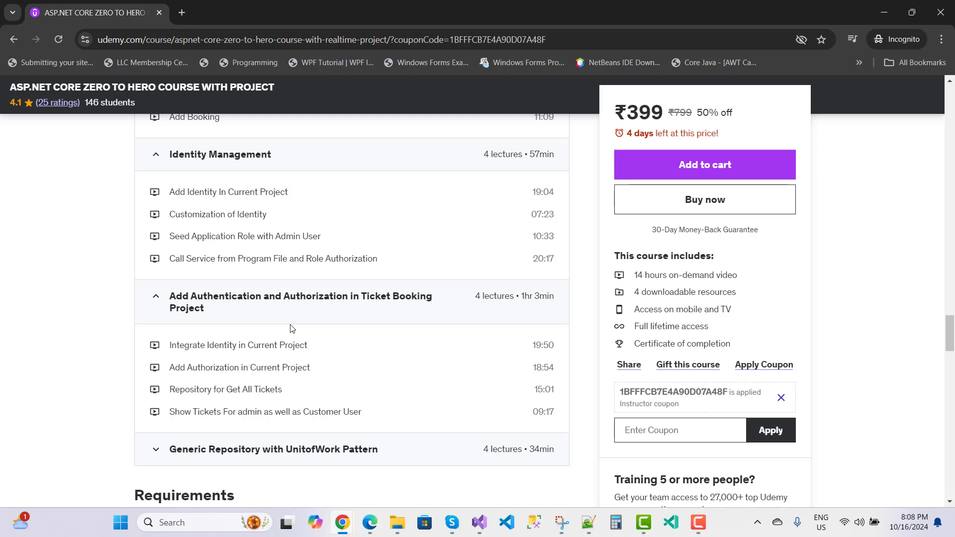
scroll(294, 347, "down", 1)
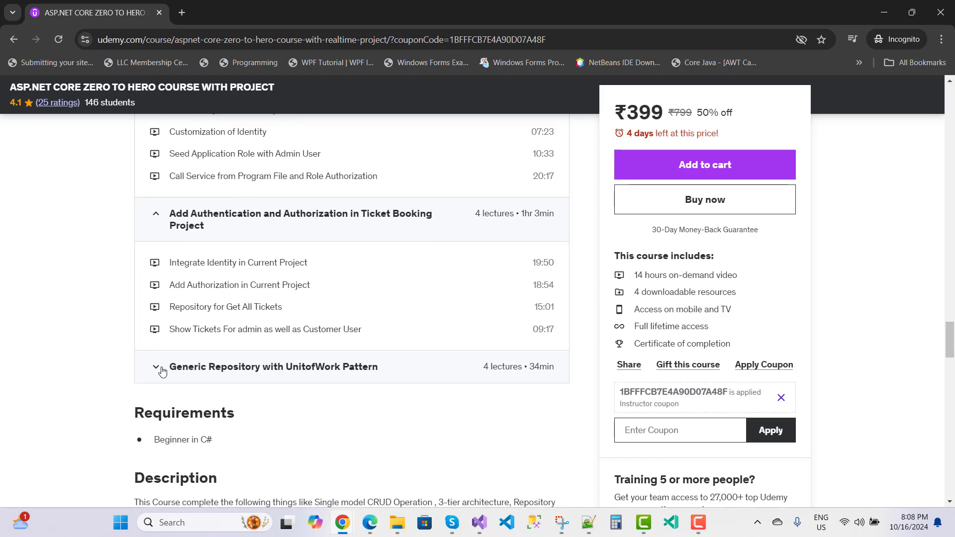
left_click(160, 367)
scroll(374, 391, "down", 2)
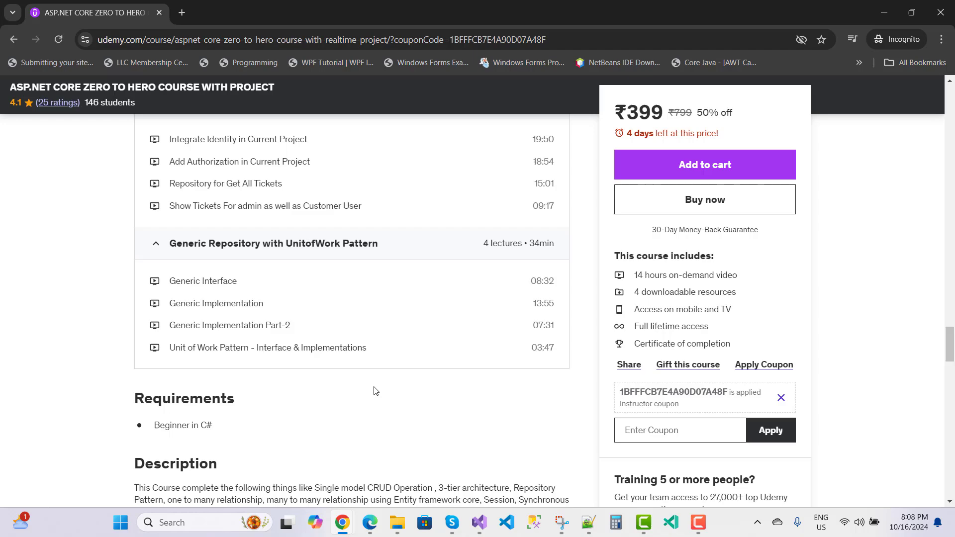
scroll(375, 391, "up", 1)
scroll(375, 391, "up", 5)
scroll(375, 391, "up", 5)
scroll(376, 391, "up", 5)
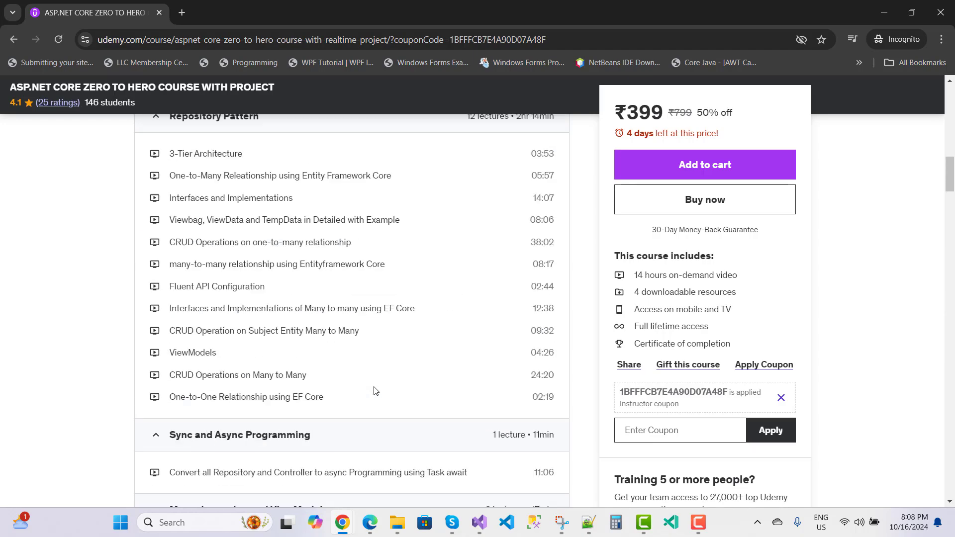
scroll(374, 391, "up", 5)
scroll(375, 390, "up", 3)
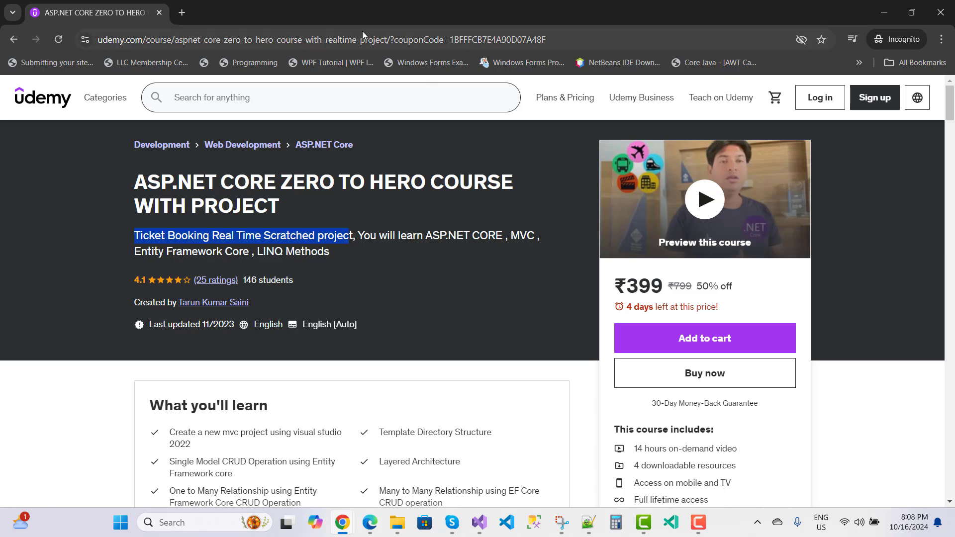
Back at the top of the course page, select the word 'realtime' in the page address.
double_click(389, 38)
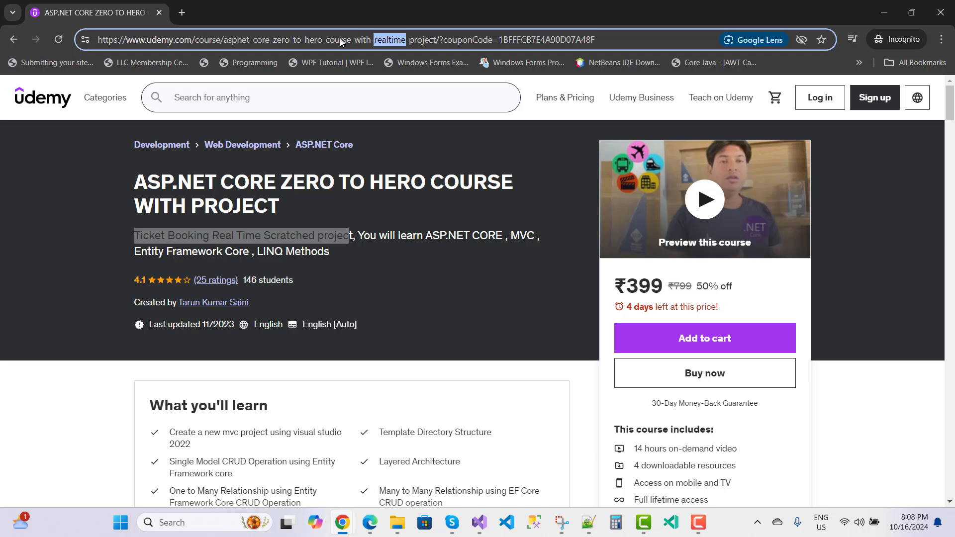